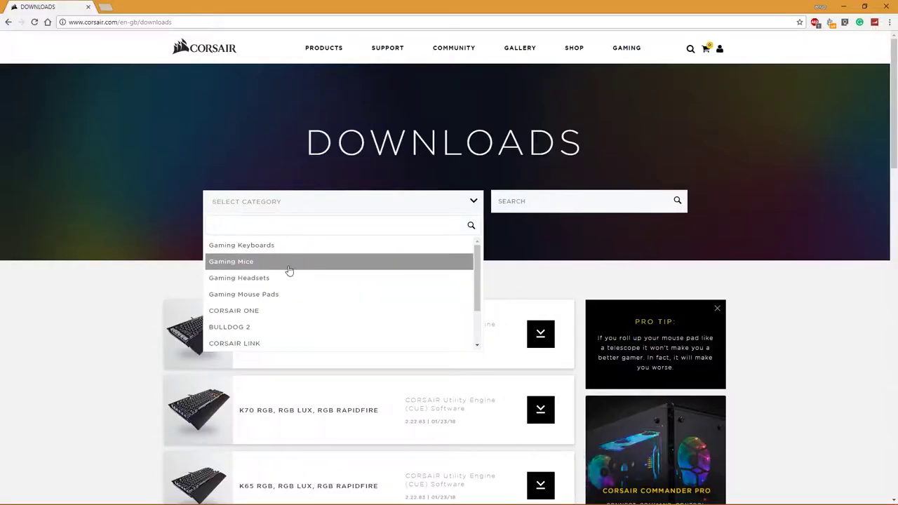
Step: Filter the Corsair downloads list to Gaming Mice
left_click(289, 264)
scroll(92, 266, "down", 5)
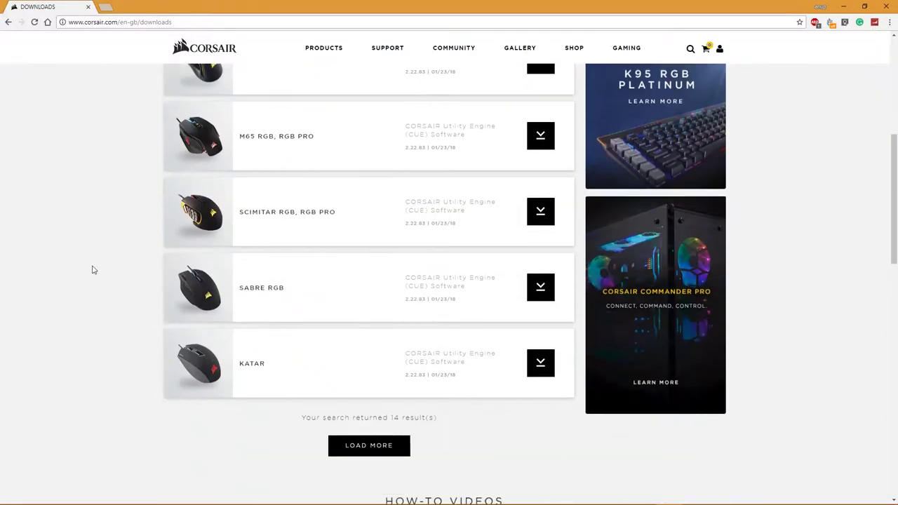
scroll(227, 258, "up", 1)
scroll(226, 257, "up", 2)
scroll(227, 257, "down", 4)
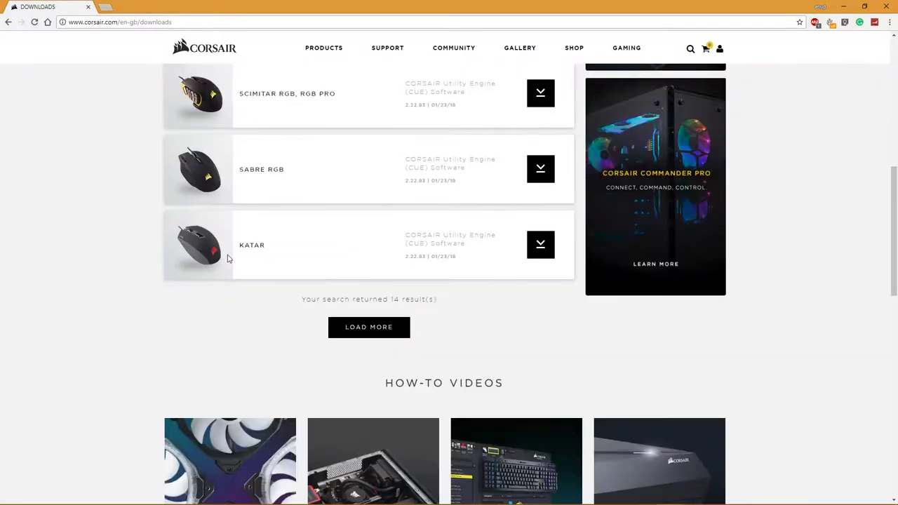
Step: Load more results and start the Harpoon CUE 2.22.83 download
left_click(366, 327)
scroll(307, 326, "down", 2)
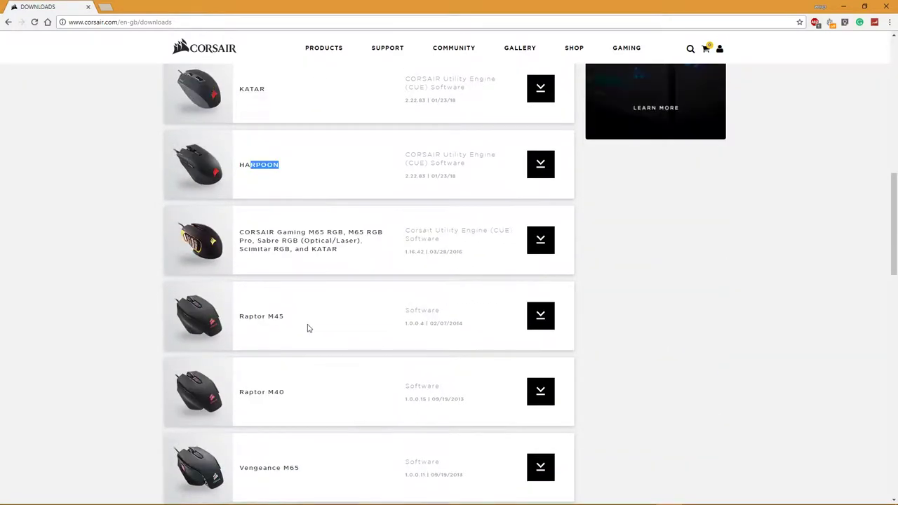
scroll(307, 329, "up", 2)
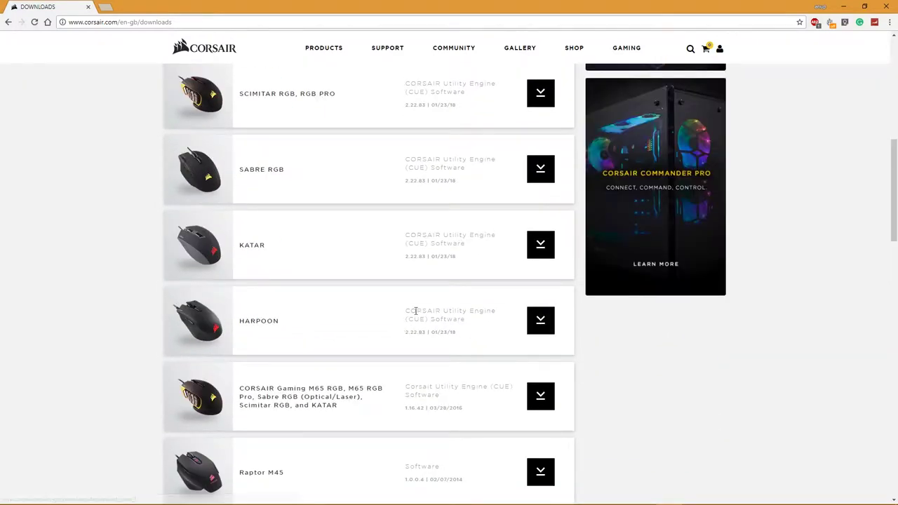
left_click(540, 321)
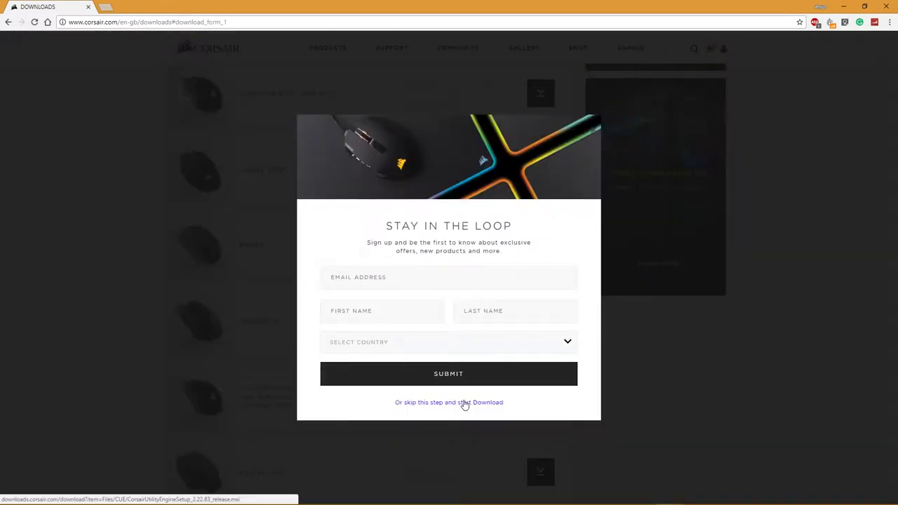
Step: Skip the newsletter sign-up, then show the Harpoon RGB's second, top-view picture
left_click(646, 398)
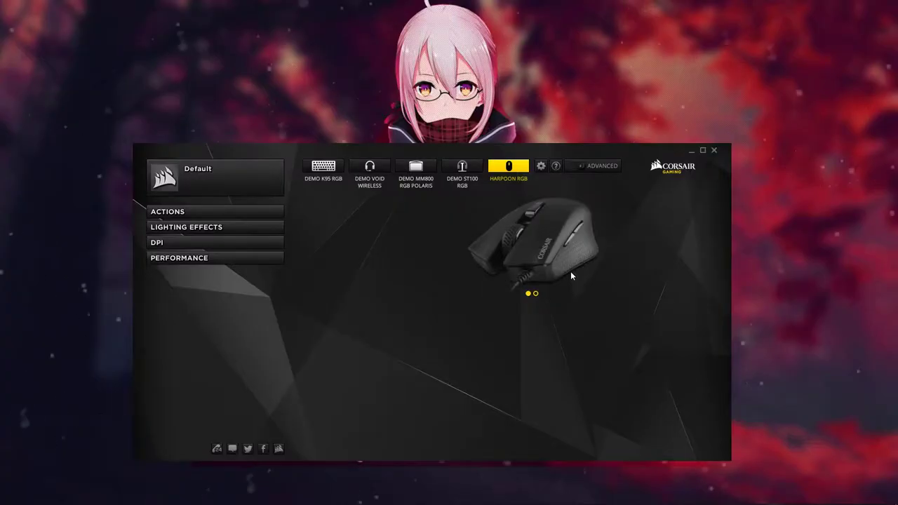
left_click(536, 293)
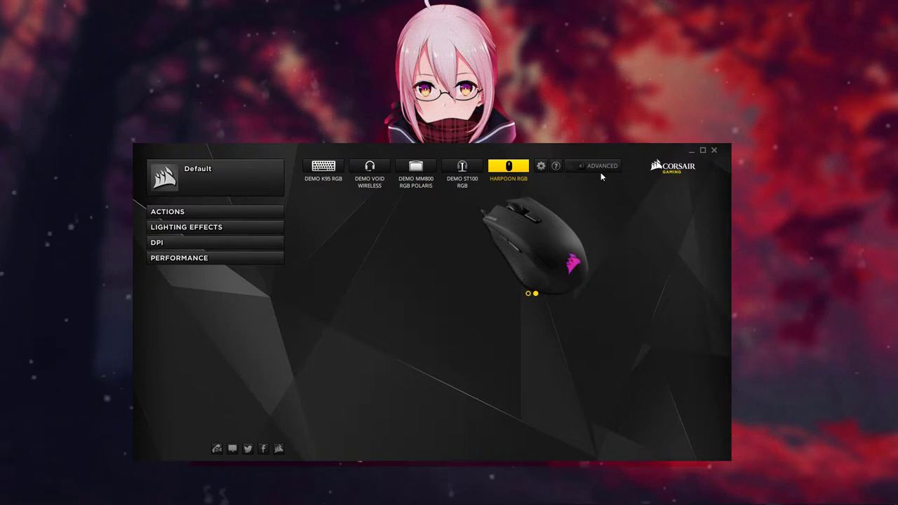
Step: Open Macro 1 under Actions, try it on several buttons, unassign it, and list action types
left_click(194, 212)
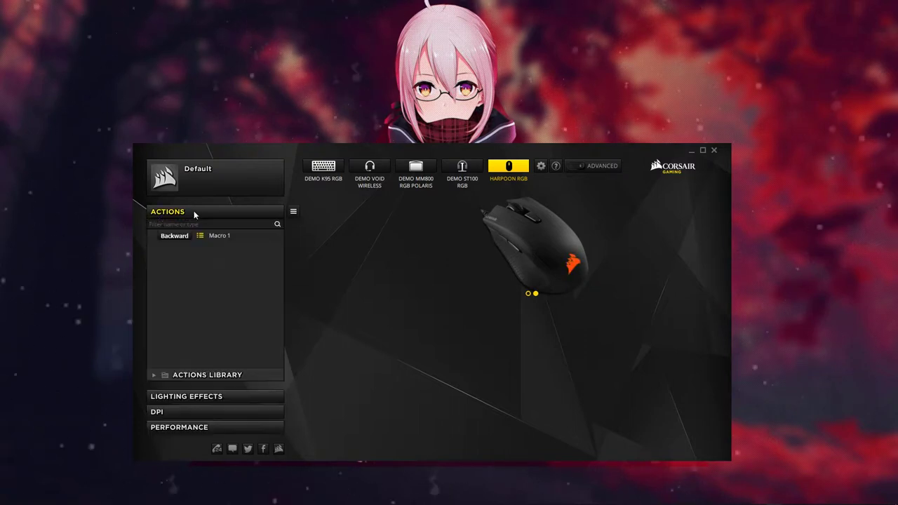
left_click(279, 236)
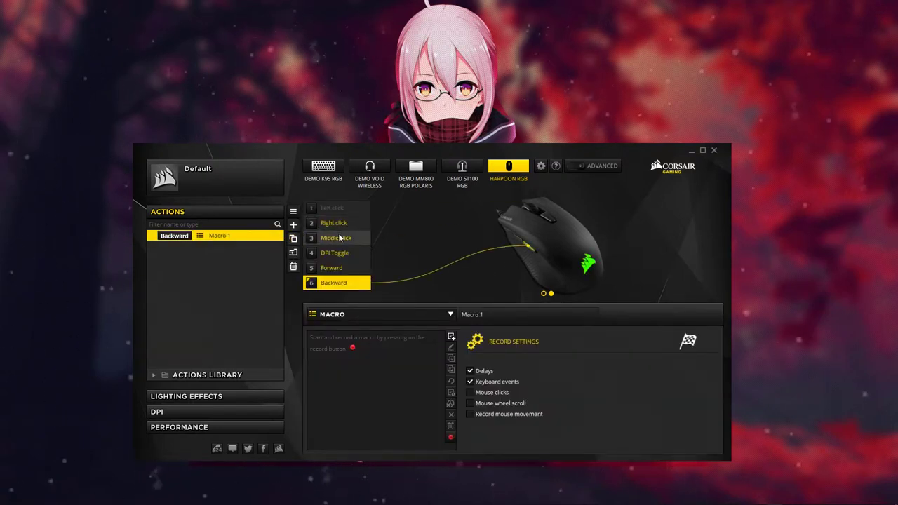
left_click(339, 224)
left_click(343, 240)
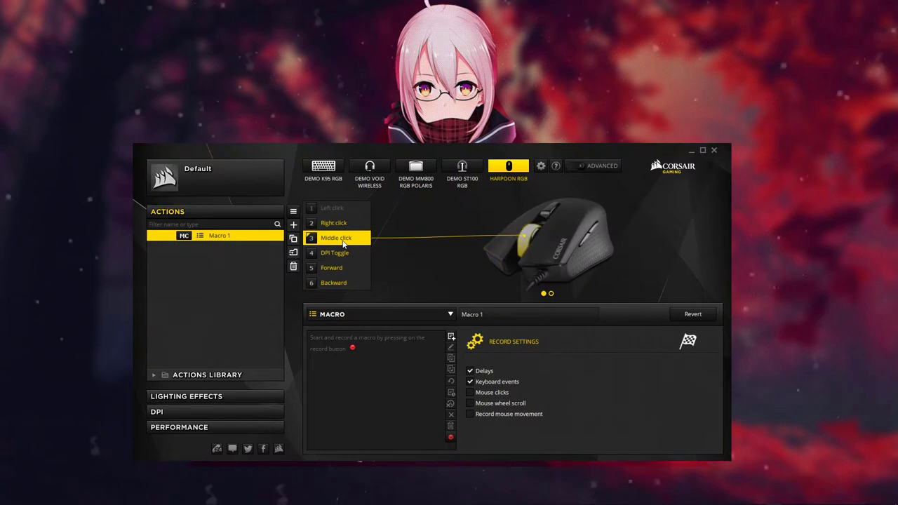
left_click(341, 253)
left_click(344, 268)
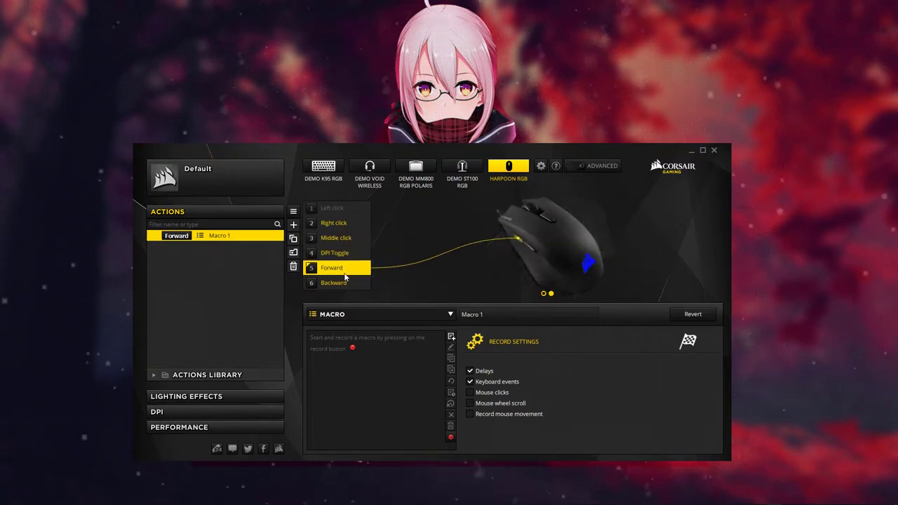
left_click(342, 283)
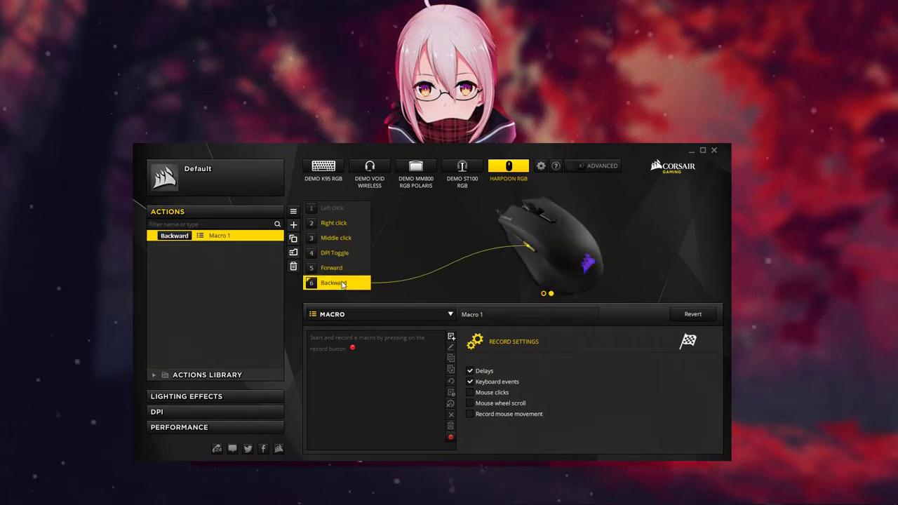
left_click(323, 283)
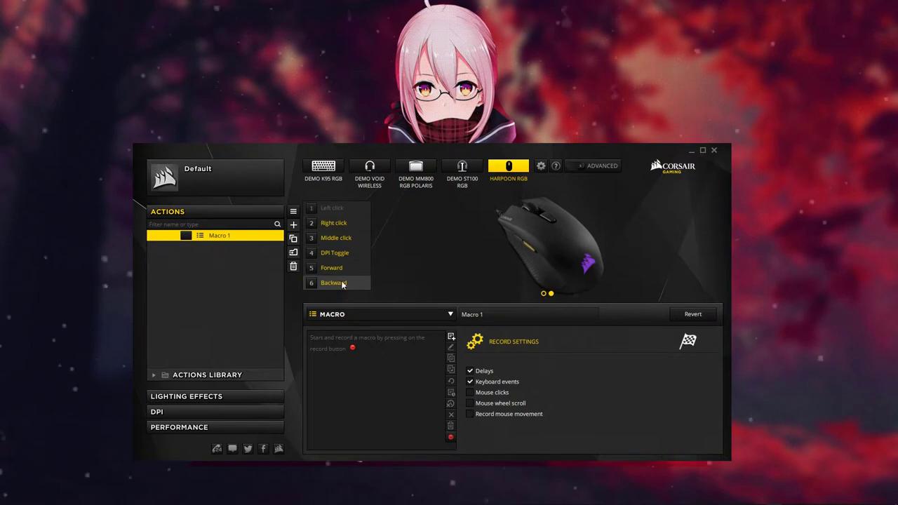
left_click(389, 320)
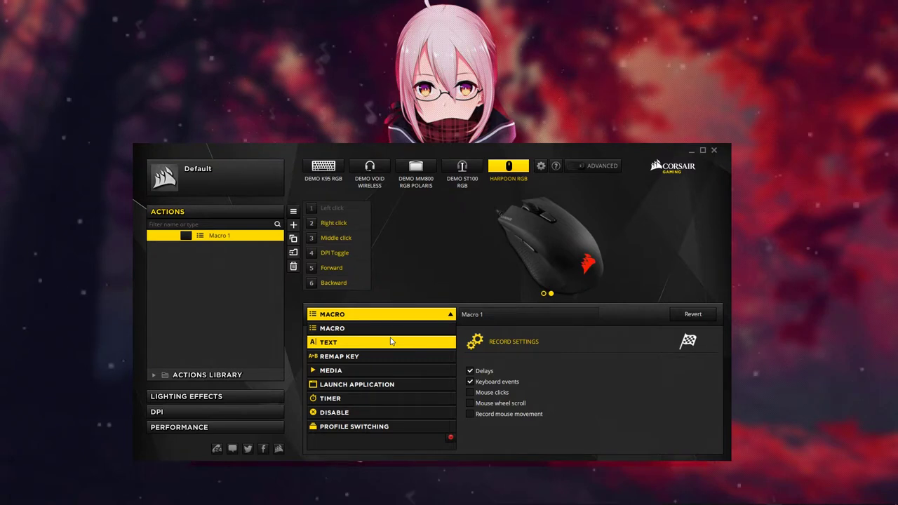
Step: Assign Media Volume Up to Forward and a new Media Volume Down action to Backward
left_click(330, 370)
left_click(337, 268)
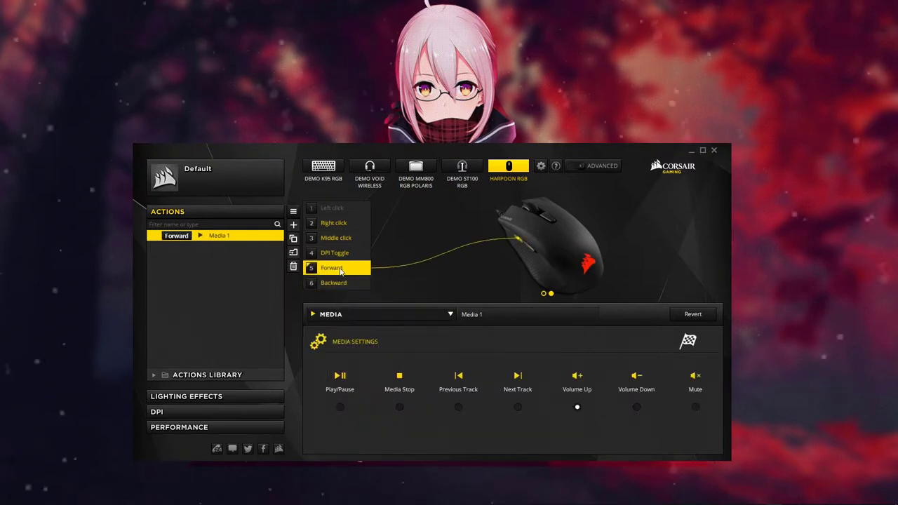
left_click(293, 224)
left_click(382, 315)
left_click(376, 371)
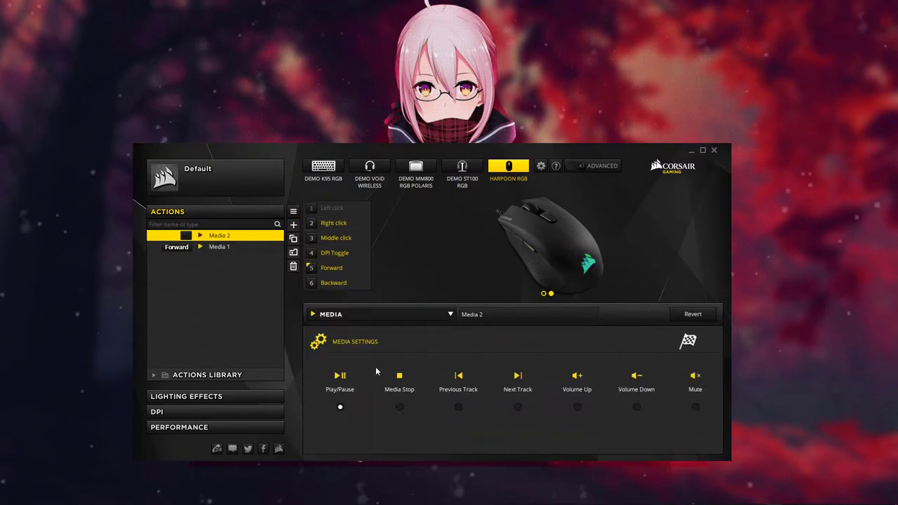
left_click(333, 282)
left_click(637, 407)
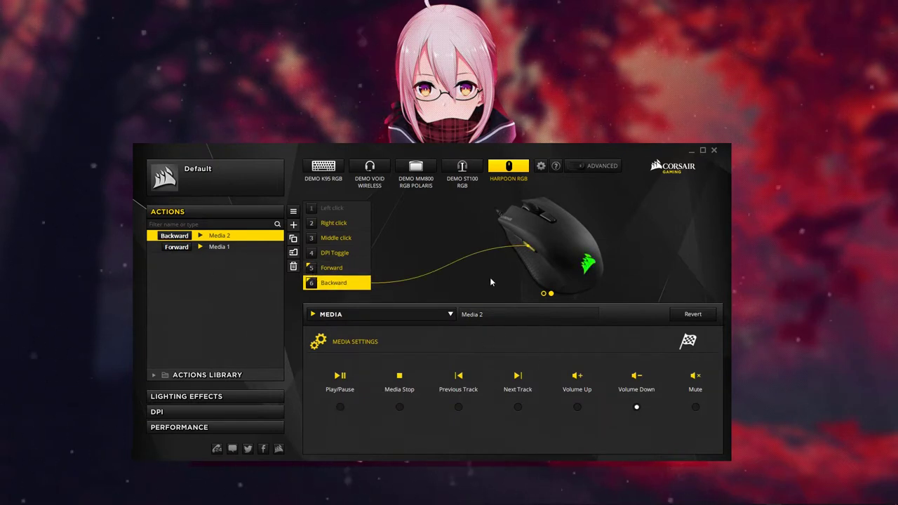
Step: Test that the Backward button lowers the volume, then close the Actions editor
key("XF86AudioLowerVolume")
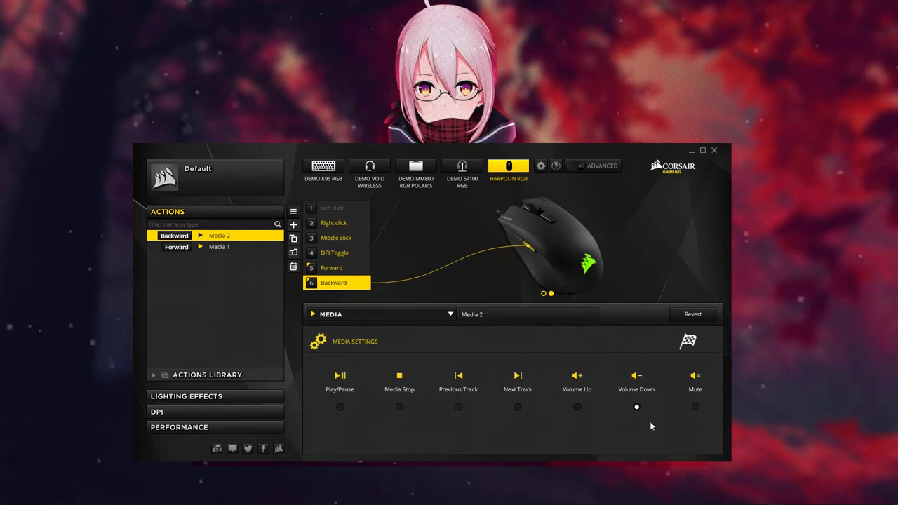
left_click(247, 355)
left_click(293, 318)
left_click(385, 314)
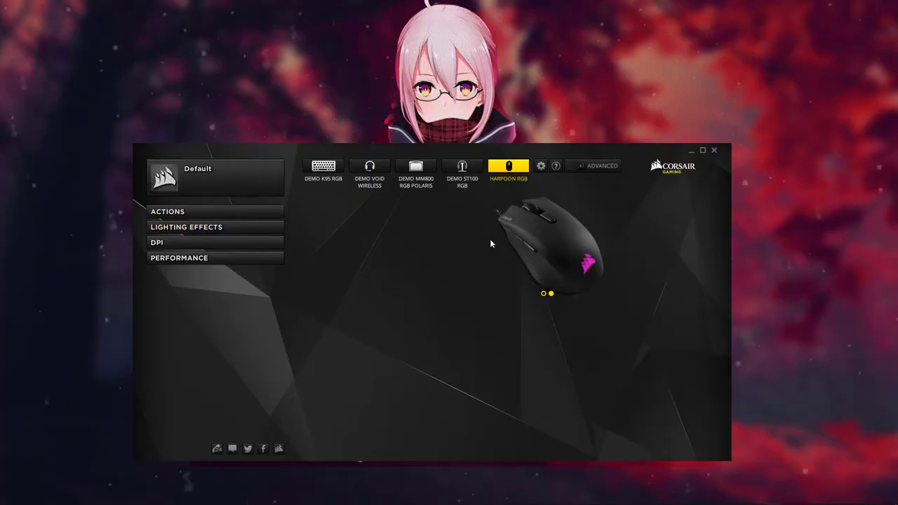
Step: Open the Rainbow 1 lighting effect and keep its type as Rainbow
left_click(190, 227)
left_click(203, 258)
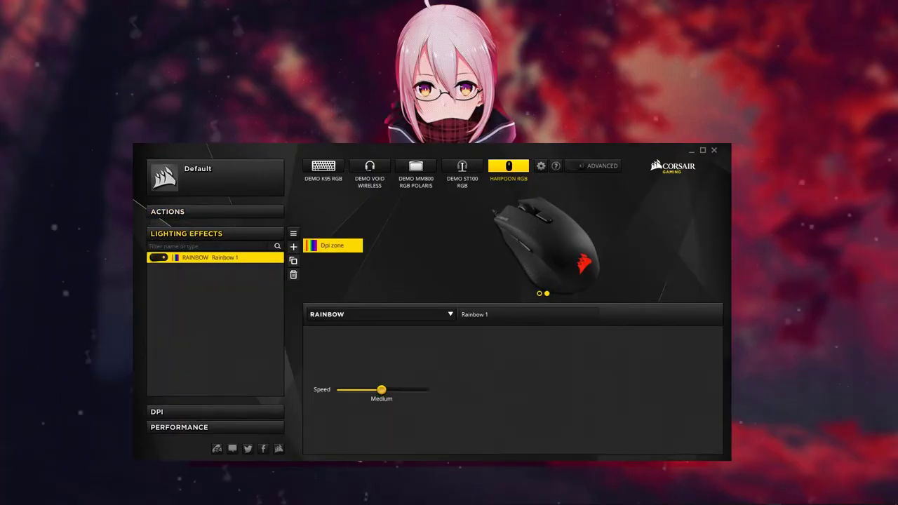
left_click(578, 165)
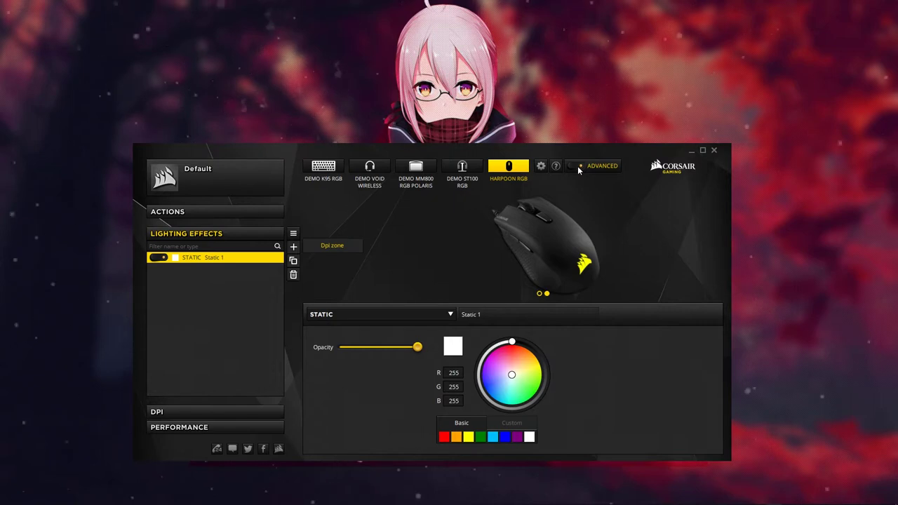
left_click(406, 313)
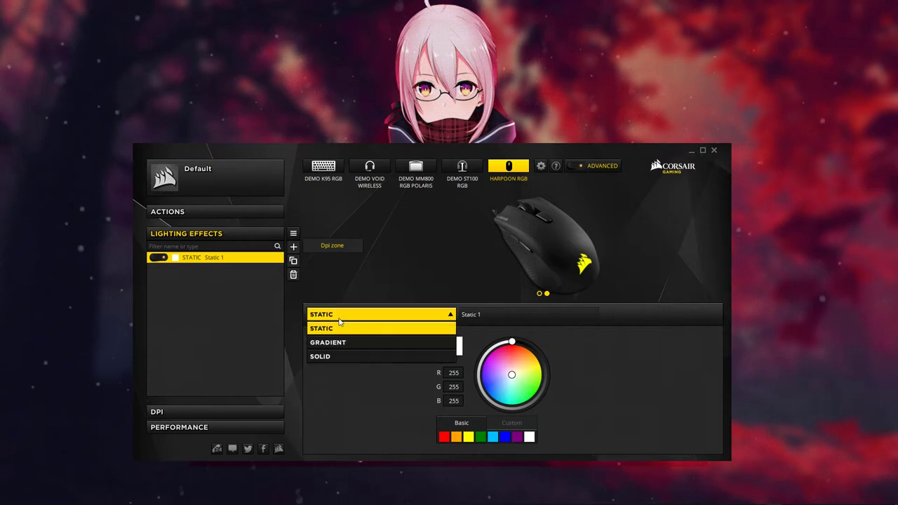
left_click(406, 313)
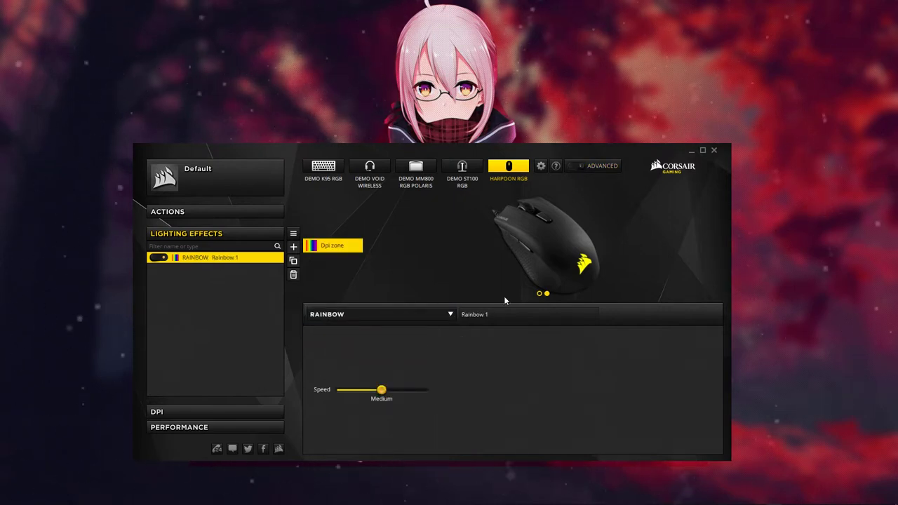
left_click(383, 314)
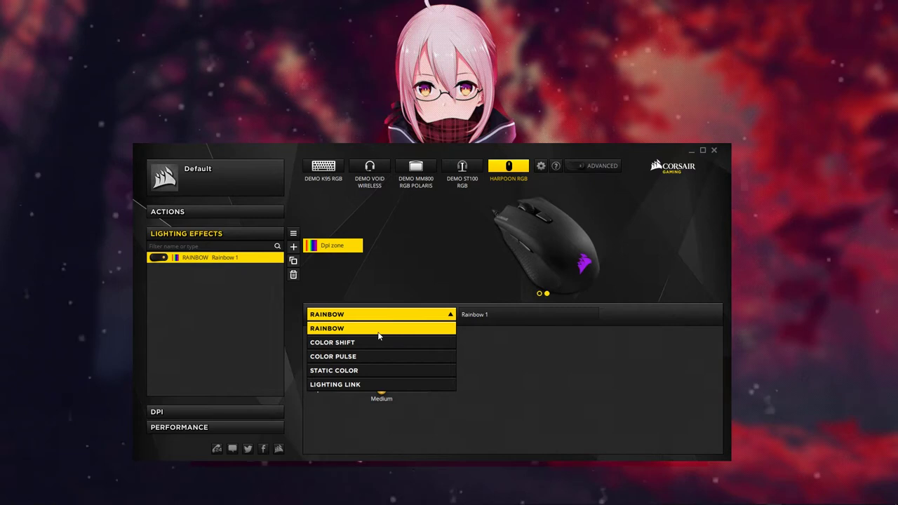
left_click(412, 327)
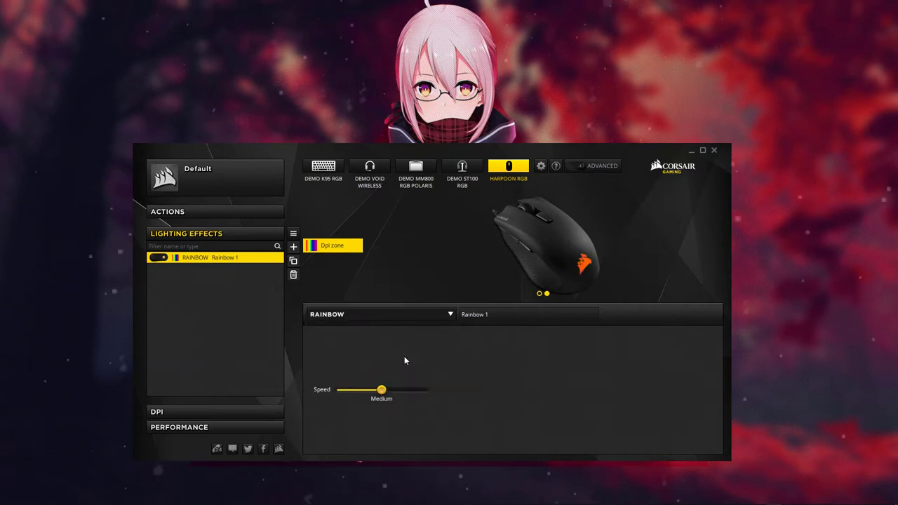
Step: Set the rainbow speed to Slow and open the DPI settings
left_click_drag(381, 389, 355, 391)
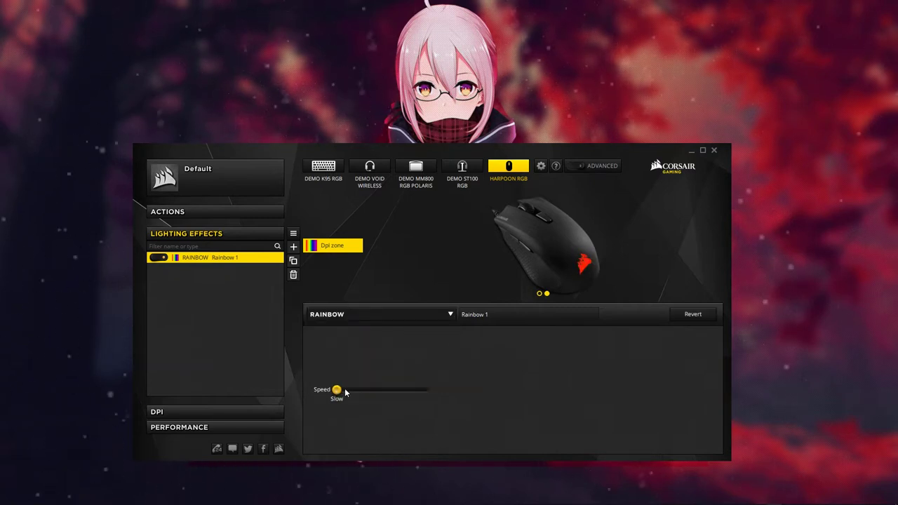
left_click(187, 234)
left_click(189, 243)
mouse_move(2, 499)
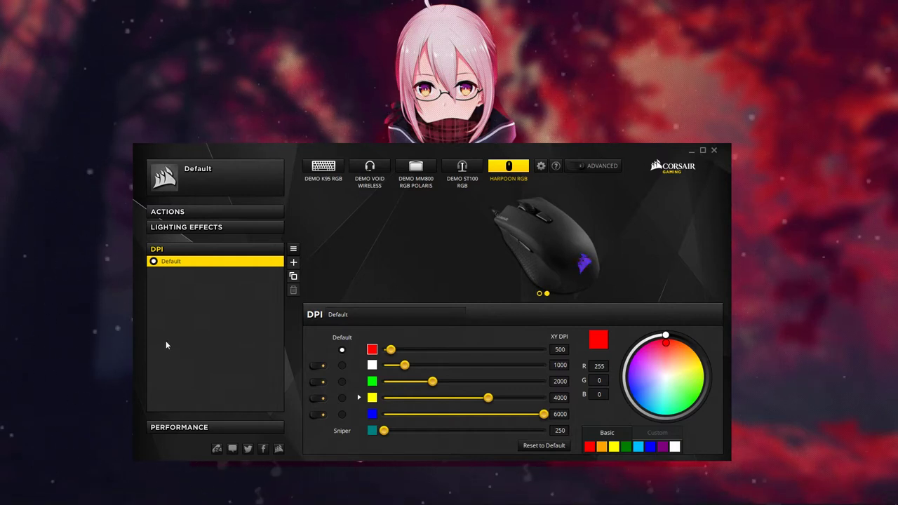
Step: Leave DPI and Performance unchanged and go back to the Harpoon RGB home screen
left_click(175, 248)
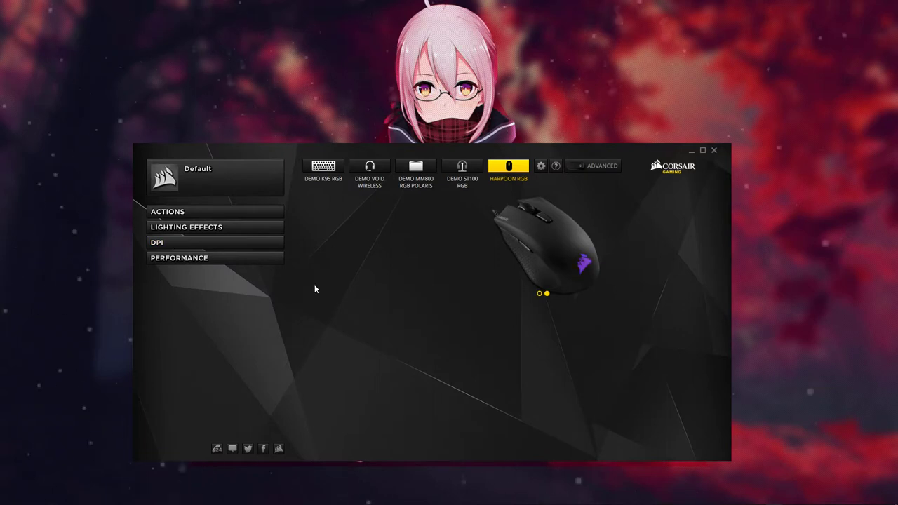
left_click(200, 260)
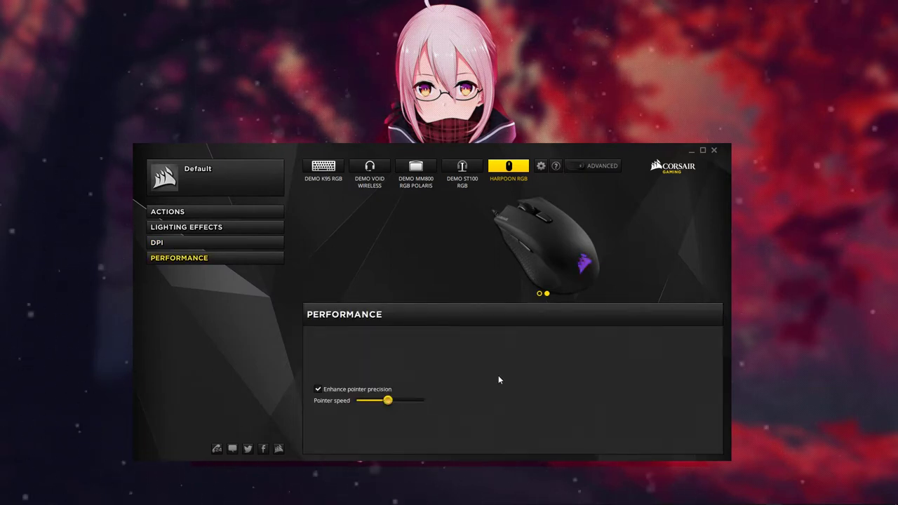
left_click(509, 169)
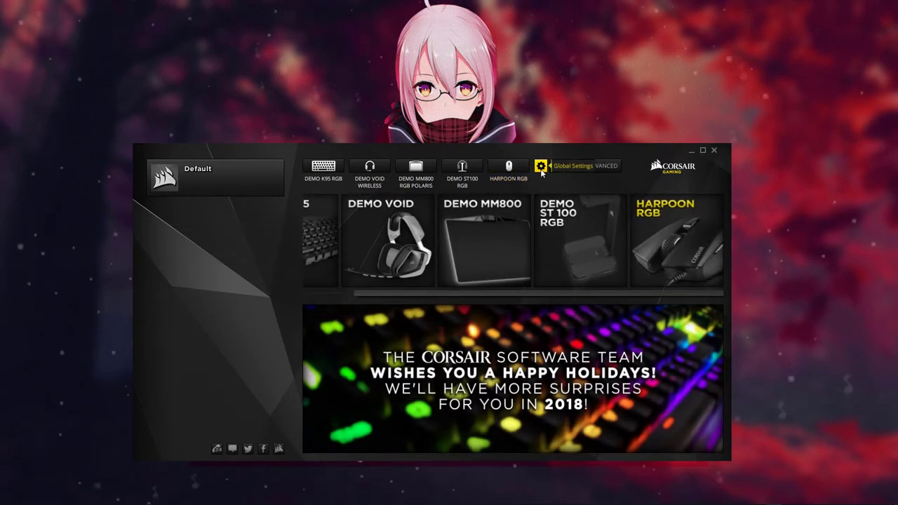
Step: Open Global Settings with the gear icon next to the device tabs
left_click(541, 168)
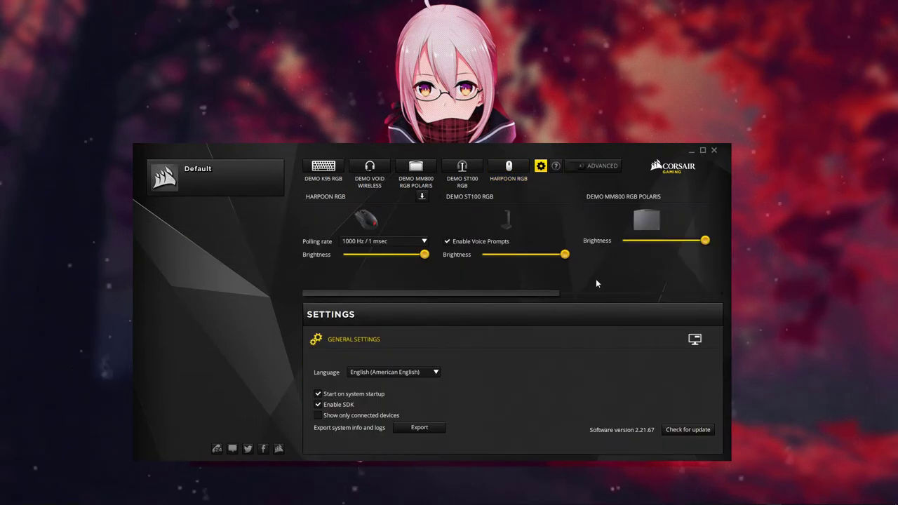